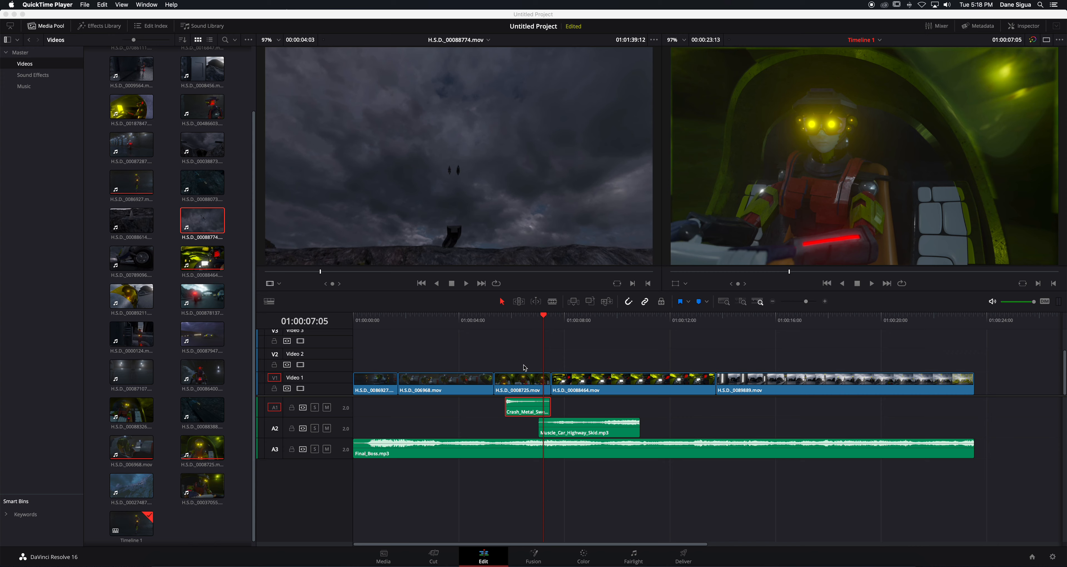
# Step: Select the car skid and metal crash sound clips in turn, and play the timeline from 01:00:05:08
pyautogui.click(491, 361)
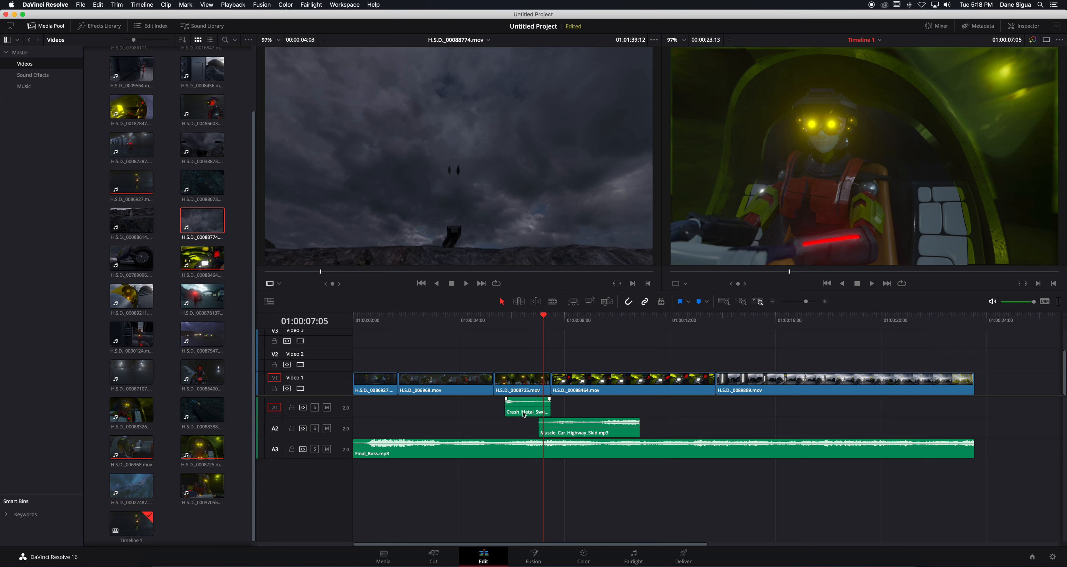
pyautogui.click(562, 428)
pyautogui.click(525, 412)
pyautogui.click(501, 325)
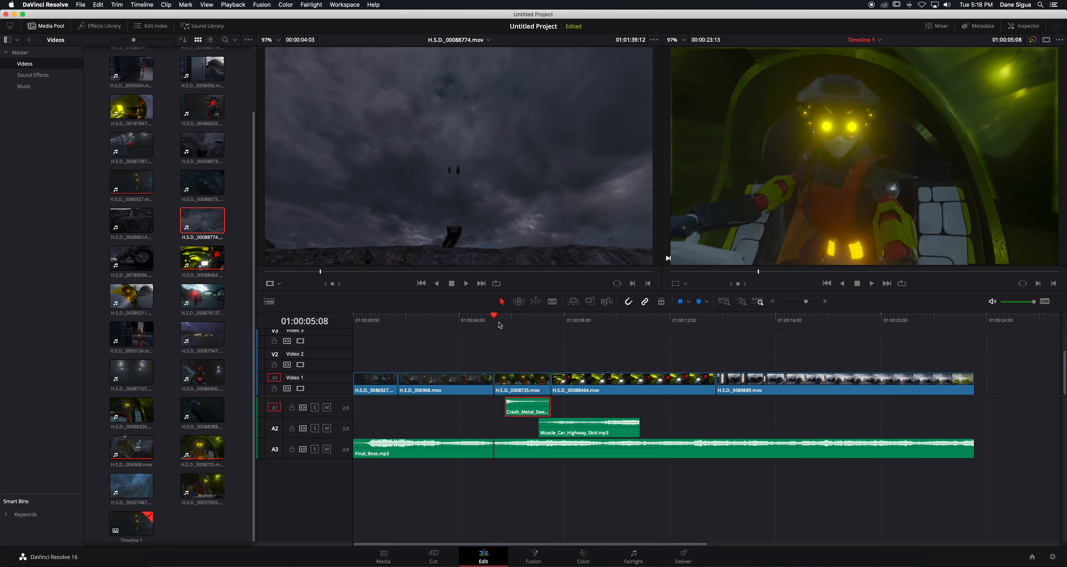
pyautogui.press('space')
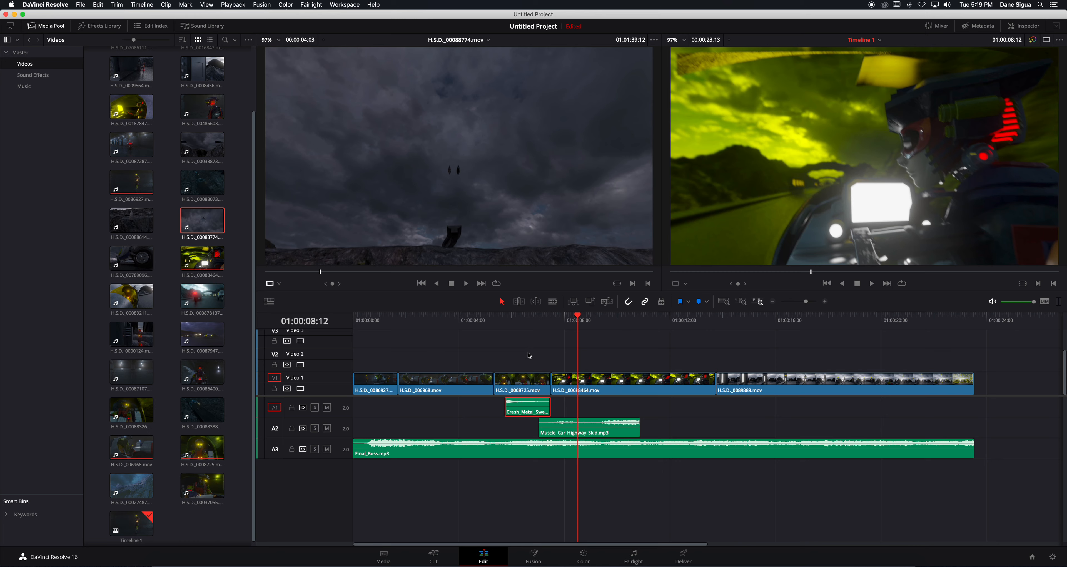
# Step: Play the timeline from about 01:00:06:00 through the metal crash and car skid sounds, stopping at about 01:00:10:05
pyautogui.click(525, 321)
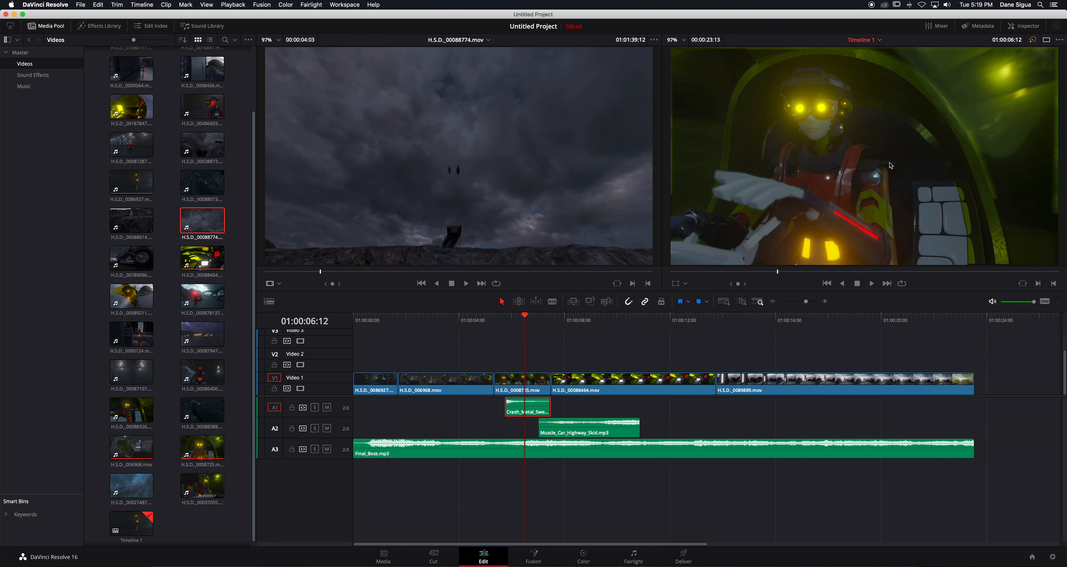
pyautogui.click(512, 319)
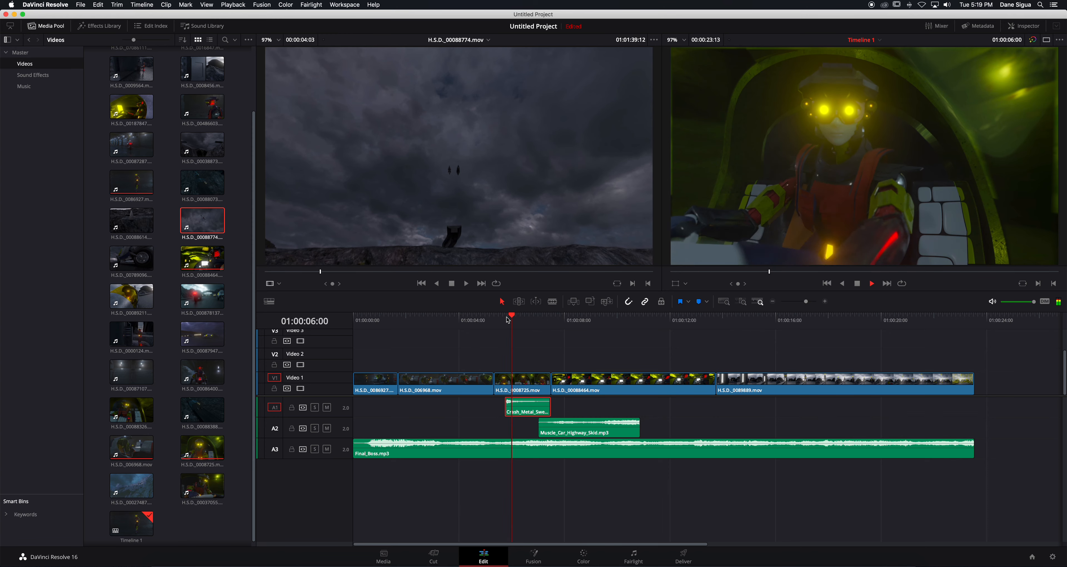
pyautogui.press('space')
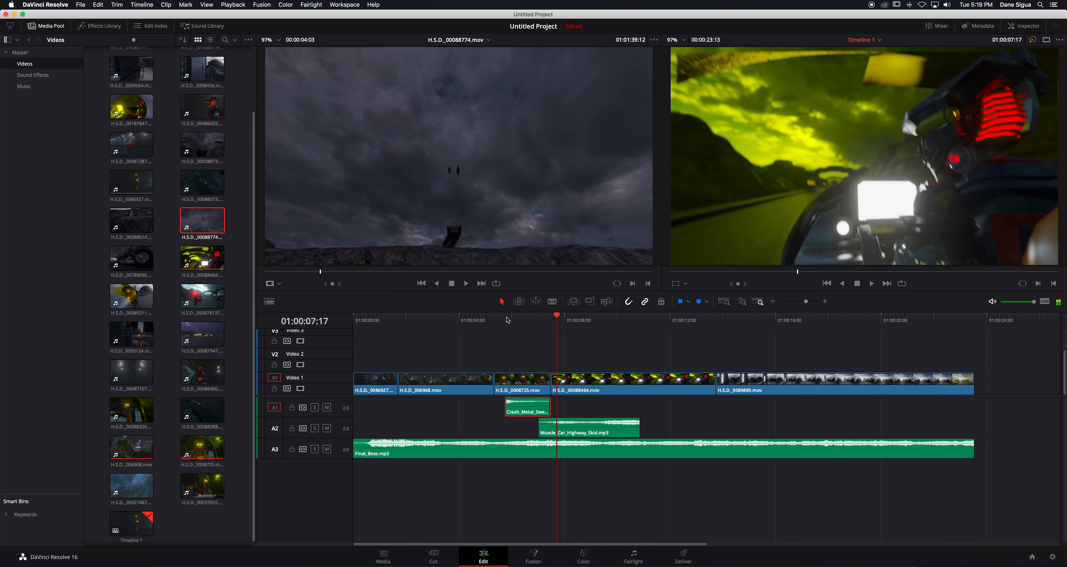
pyautogui.press('space')
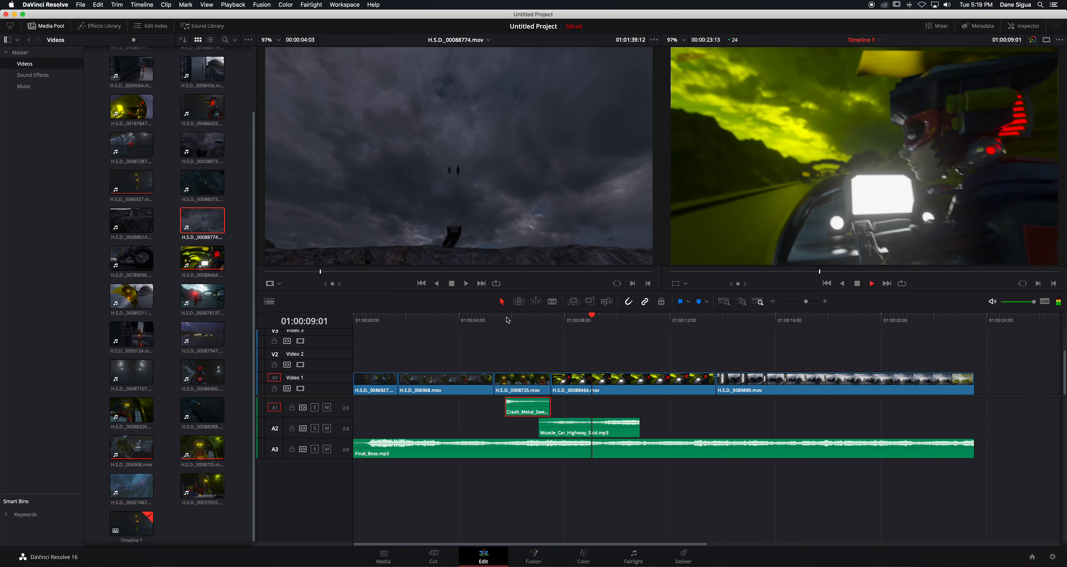
pyautogui.press('space')
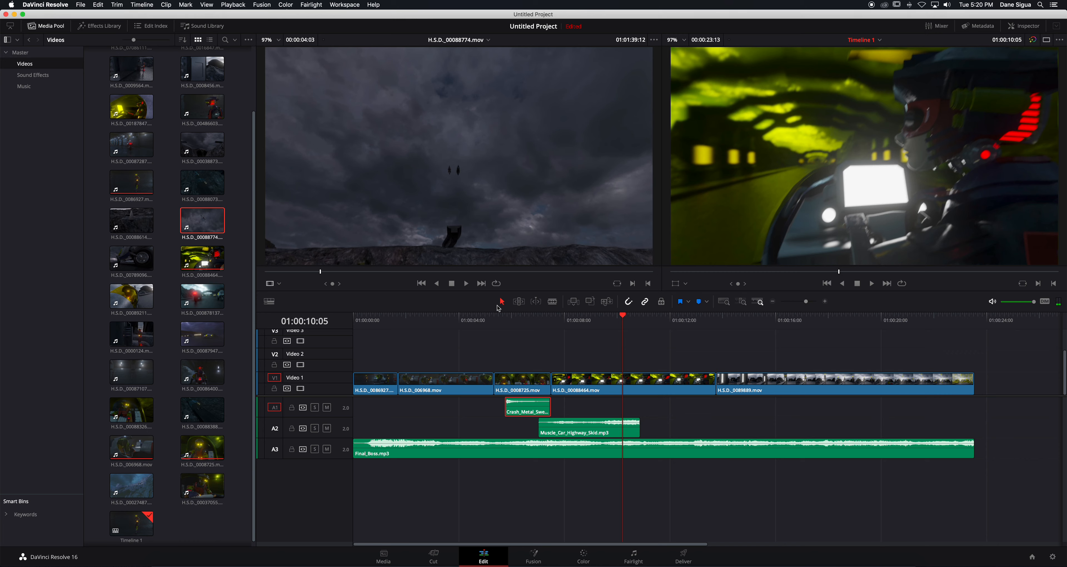
# Step: Preview the source clip H.S.D._00088774.mov from its beginning and scrub through to about 01:01:42:19
pyautogui.moveTo(320, 272); pyautogui.dragTo(257, 273)
pyautogui.press('space')
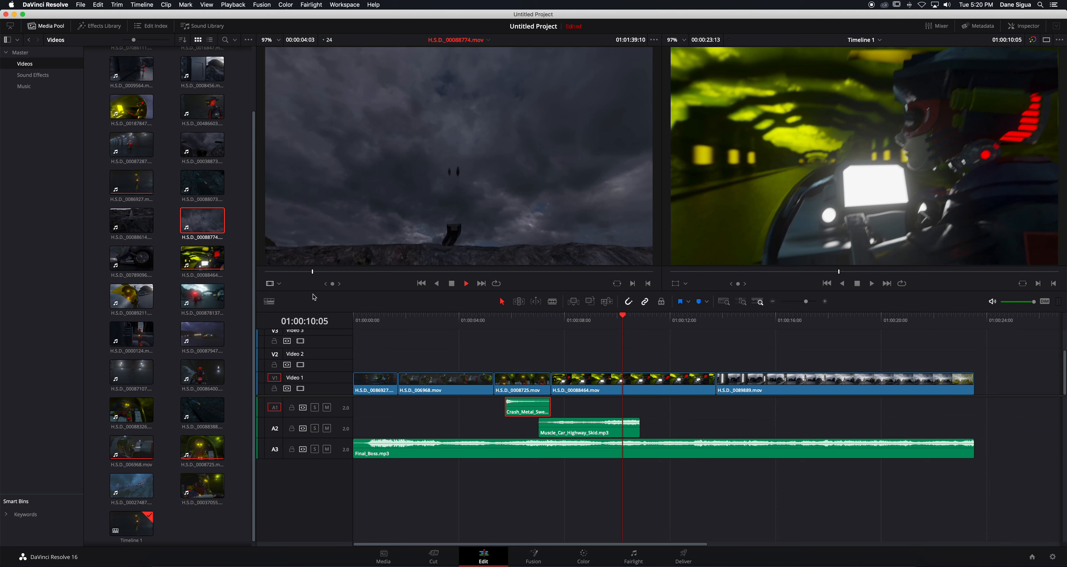
pyautogui.press('space')
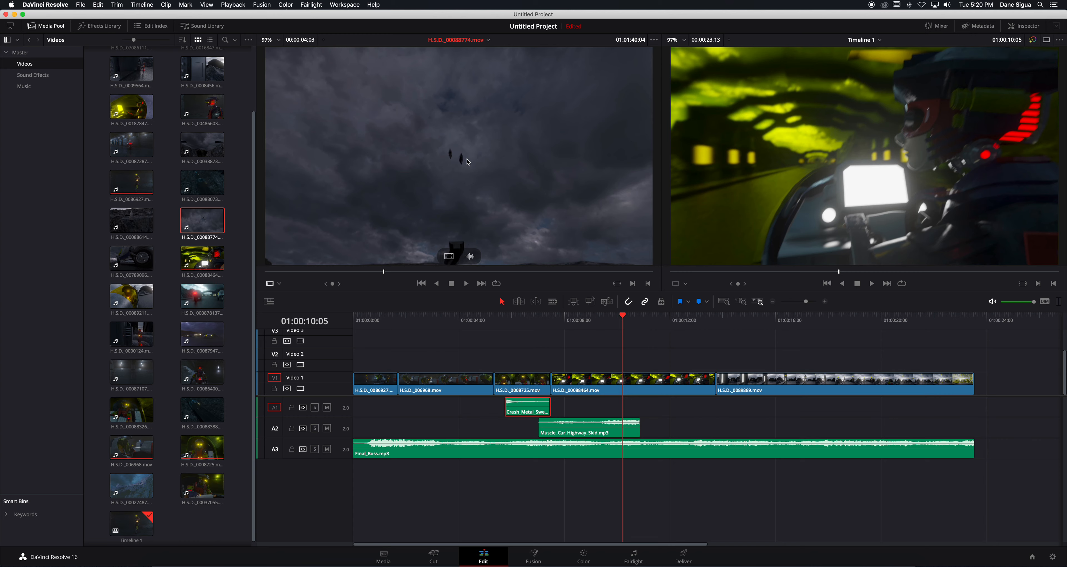
pyautogui.moveTo(386, 274); pyautogui.dragTo(547, 274)
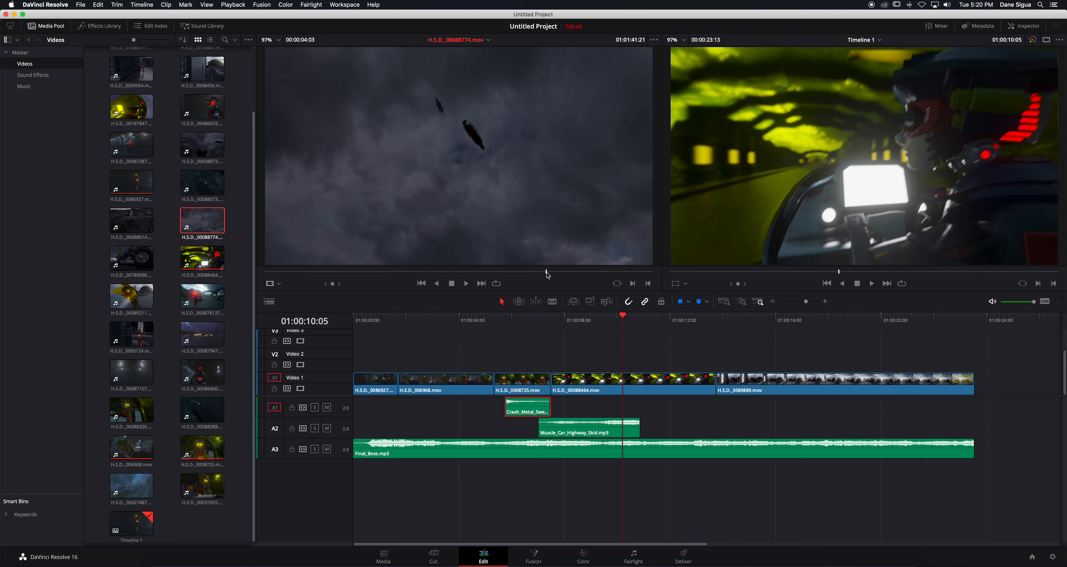
pyautogui.moveTo(548, 275)
pyautogui.mouseDown()
pyautogui.moveTo(654, 289)
pyautogui.moveTo(633, 286)
pyautogui.mouseUp()
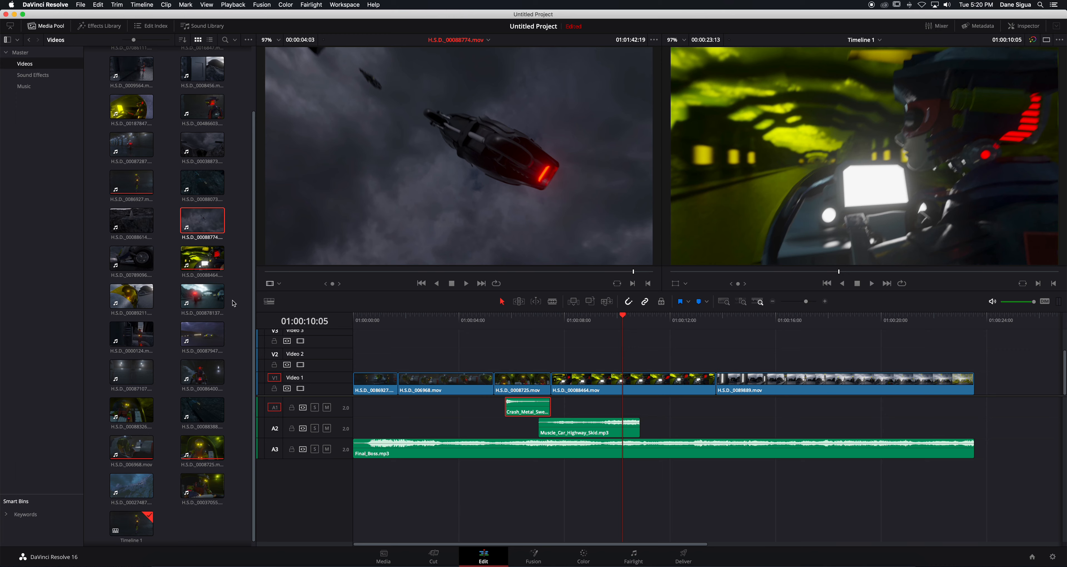
# Step: Toggle the timeline's audio waveform display off and on in the timeline view options
pyautogui.click(272, 305)
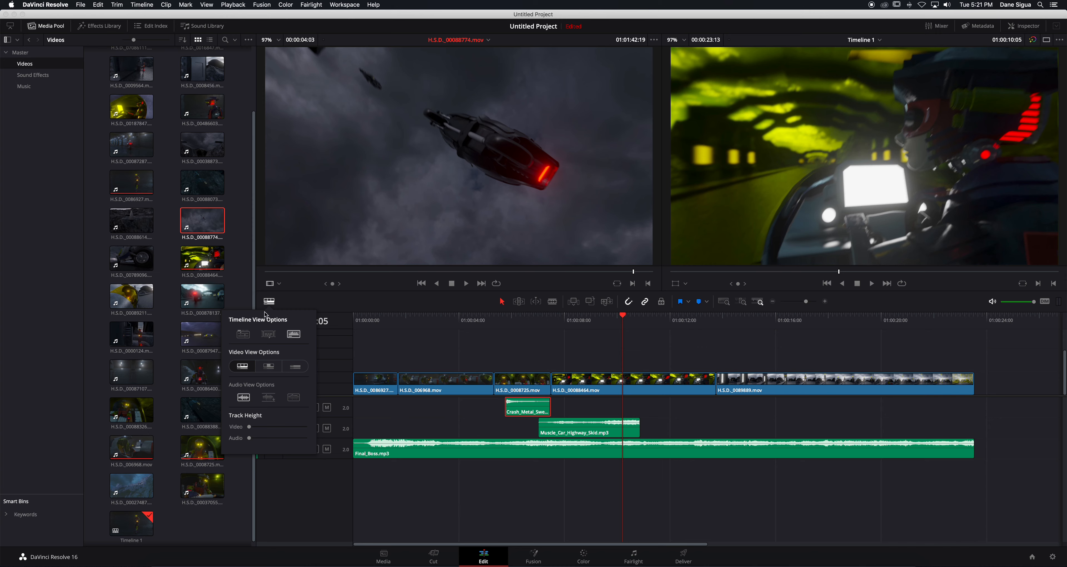
pyautogui.click(299, 335)
pyautogui.click(299, 335)
pyautogui.click(300, 337)
pyautogui.click(299, 336)
# Step: Try the thumbnail and simple video views for the timeline clips, and return to the filmstrip view
pyautogui.click(269, 366)
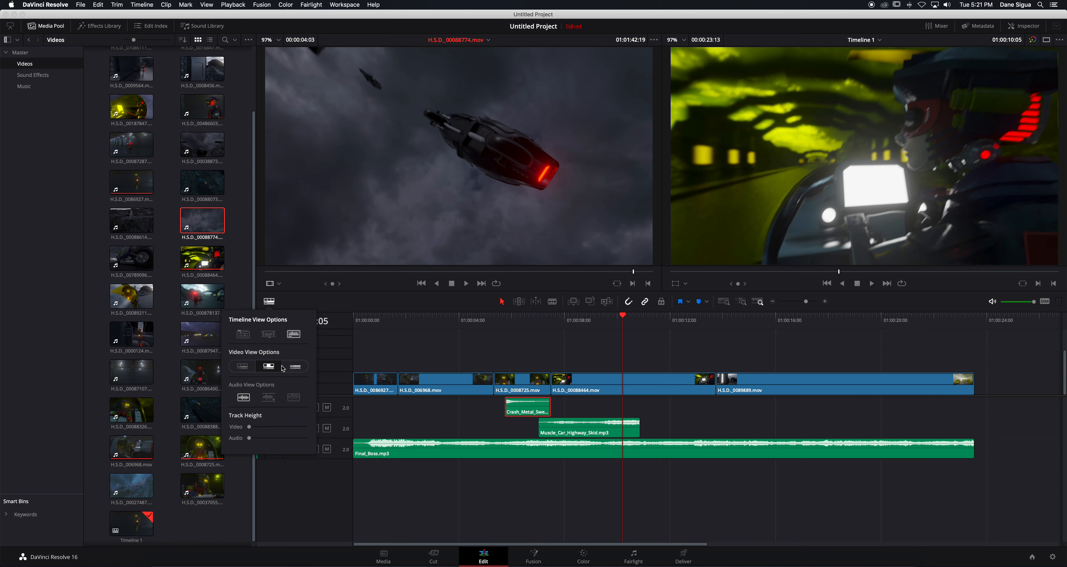
pyautogui.click(295, 371)
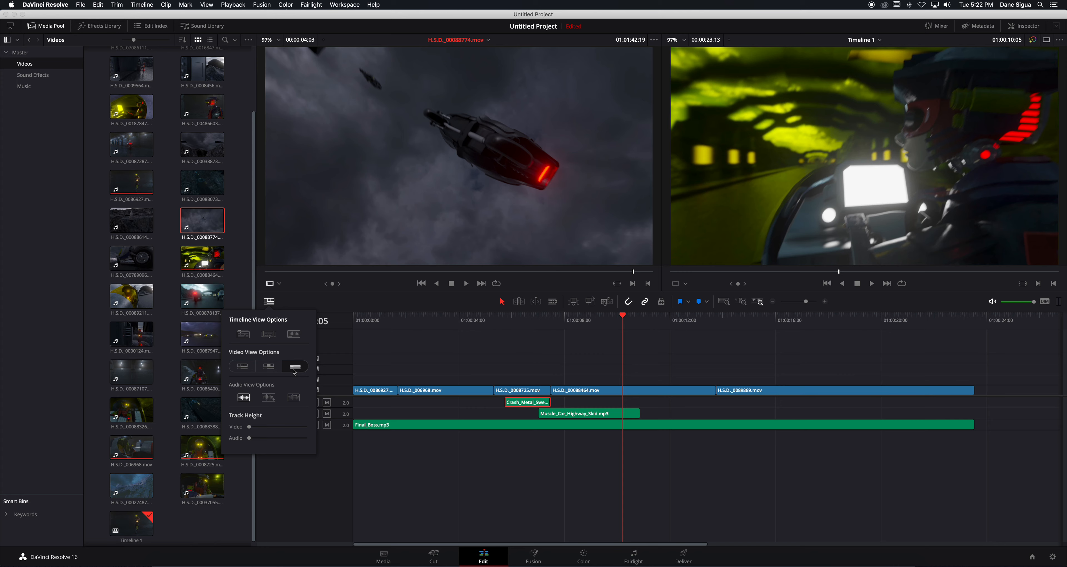
pyautogui.click(243, 366)
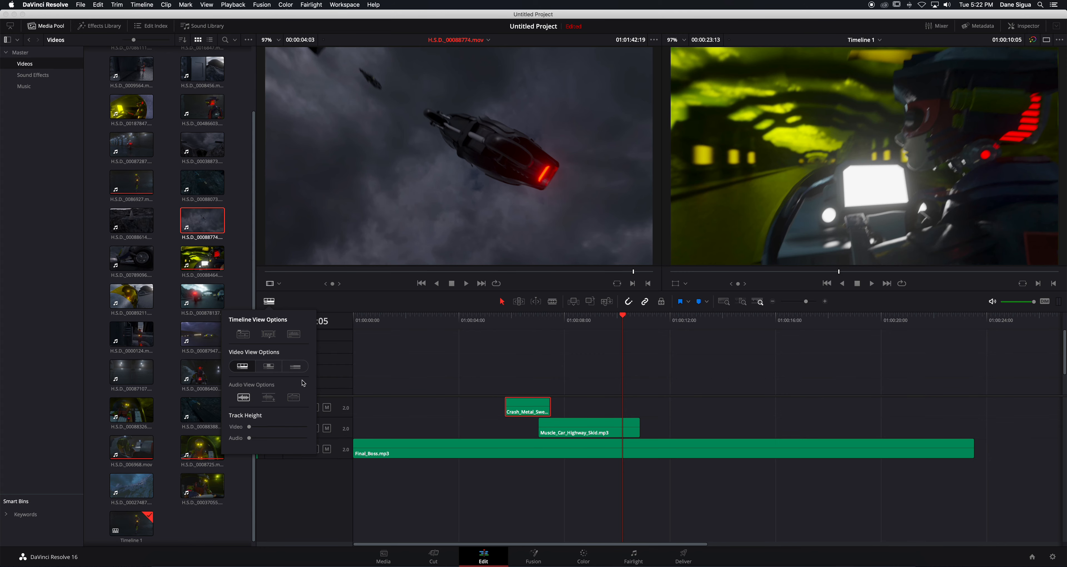
pyautogui.click(1066, 342)
pyautogui.moveTo(1065, 344); pyautogui.dragTo(1065, 367)
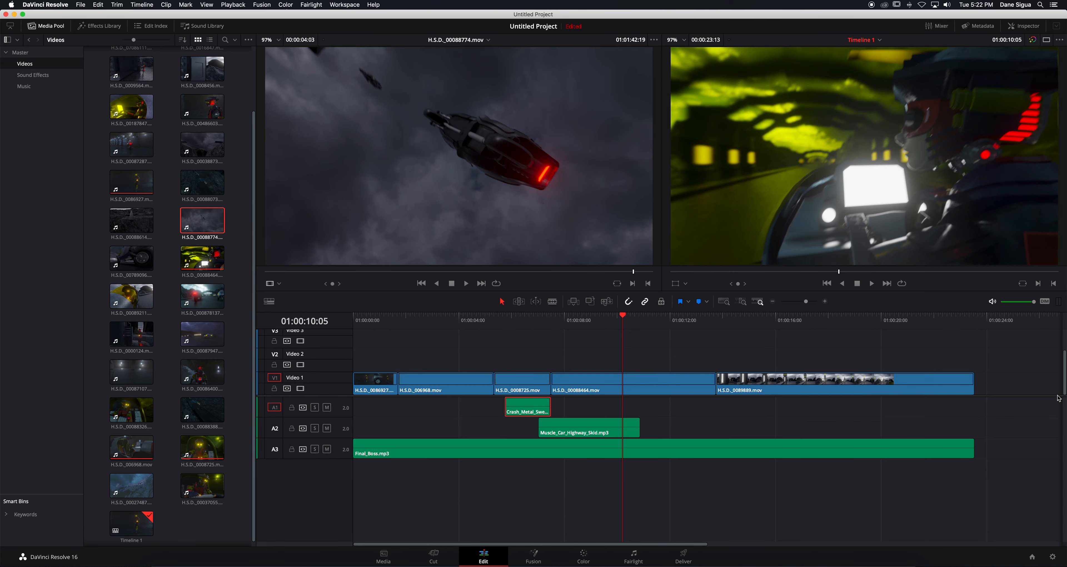
# Step: Turn on the audio waveforms in the timeline, and make the video tracks slightly taller and the audio tracks about twice as tall
pyautogui.click(269, 301)
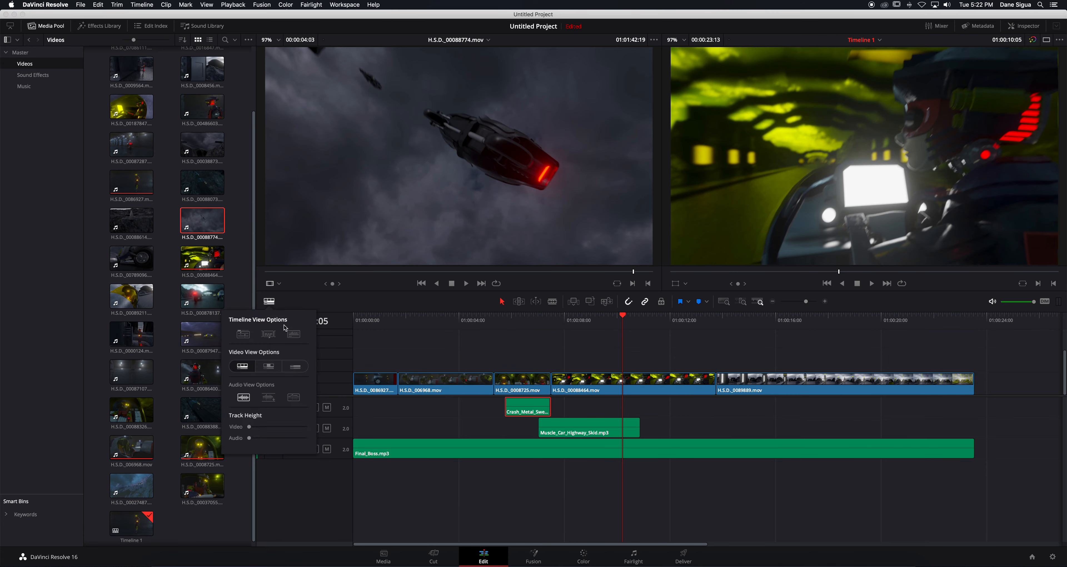
pyautogui.click(300, 335)
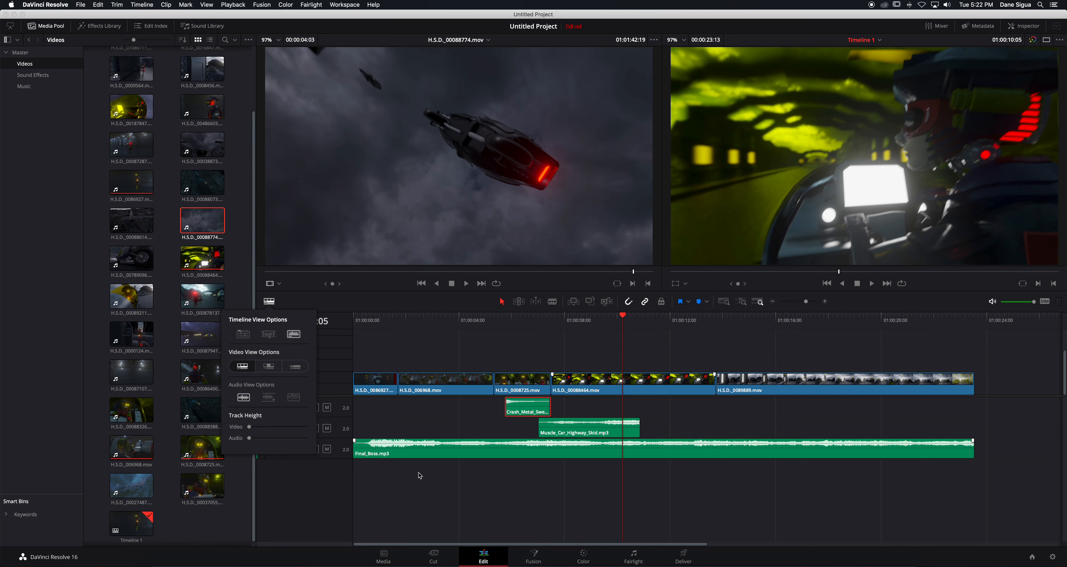
pyautogui.moveTo(250, 428); pyautogui.dragTo(253, 429)
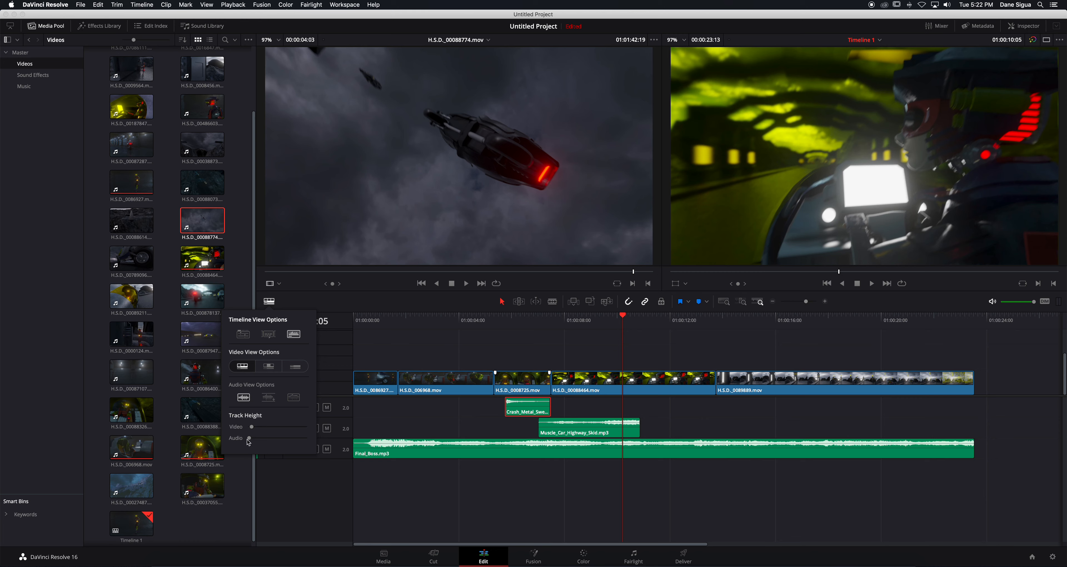
pyautogui.moveTo(249, 440); pyautogui.dragTo(269, 440)
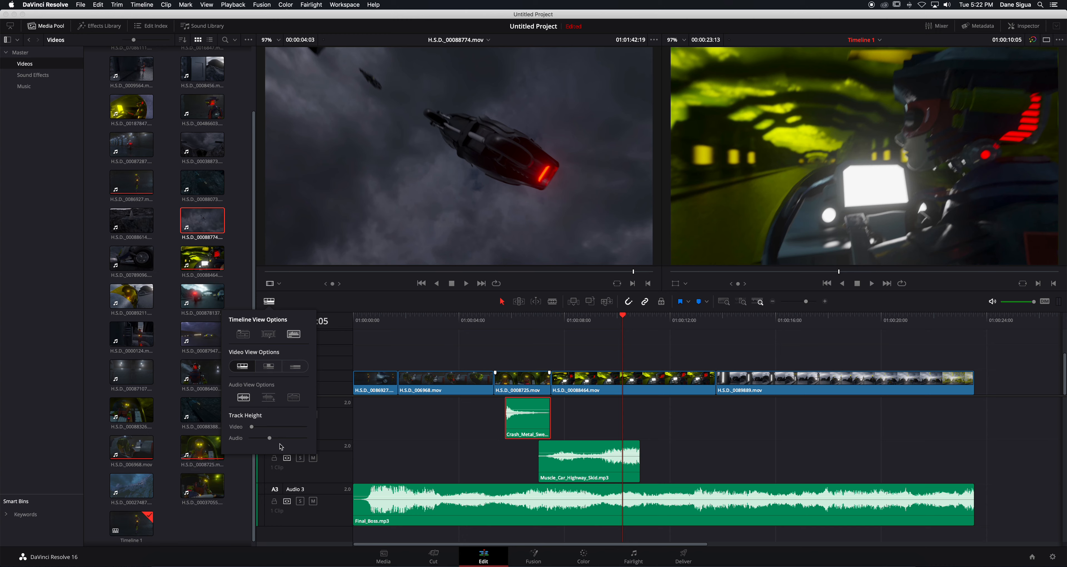
pyautogui.click(270, 284)
pyautogui.click(450, 338)
# Step: Play the timeline from 01:00:04:09 through the start of the metal crash sound
pyautogui.click(469, 319)
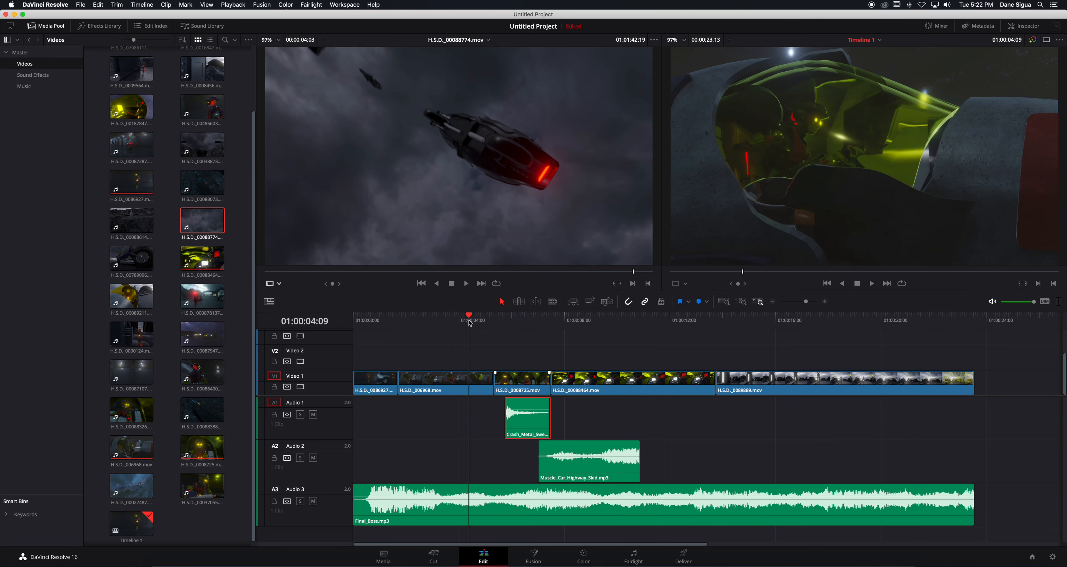
pyautogui.press('space')
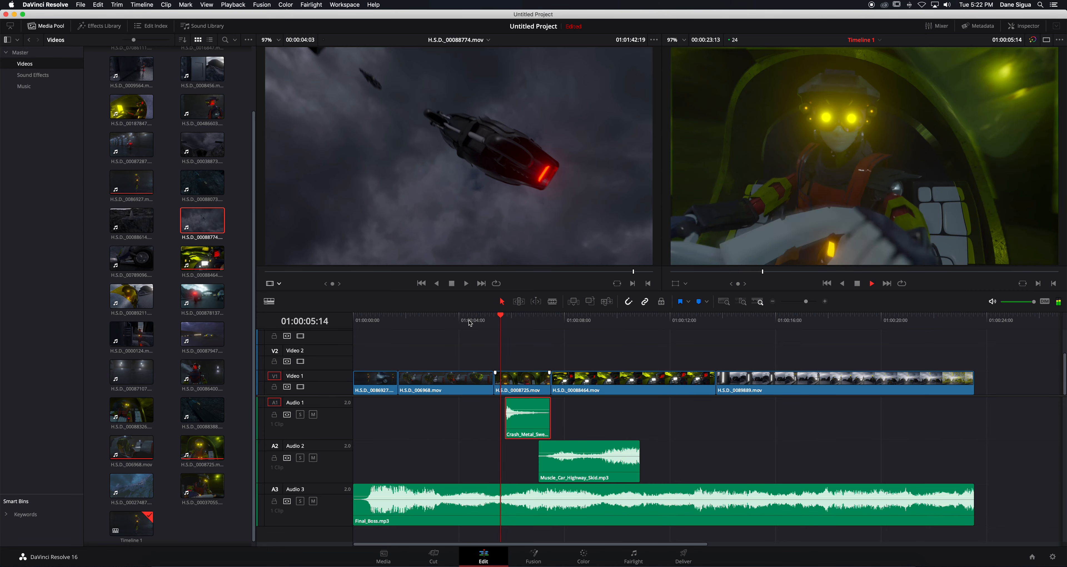
pyautogui.press('space')
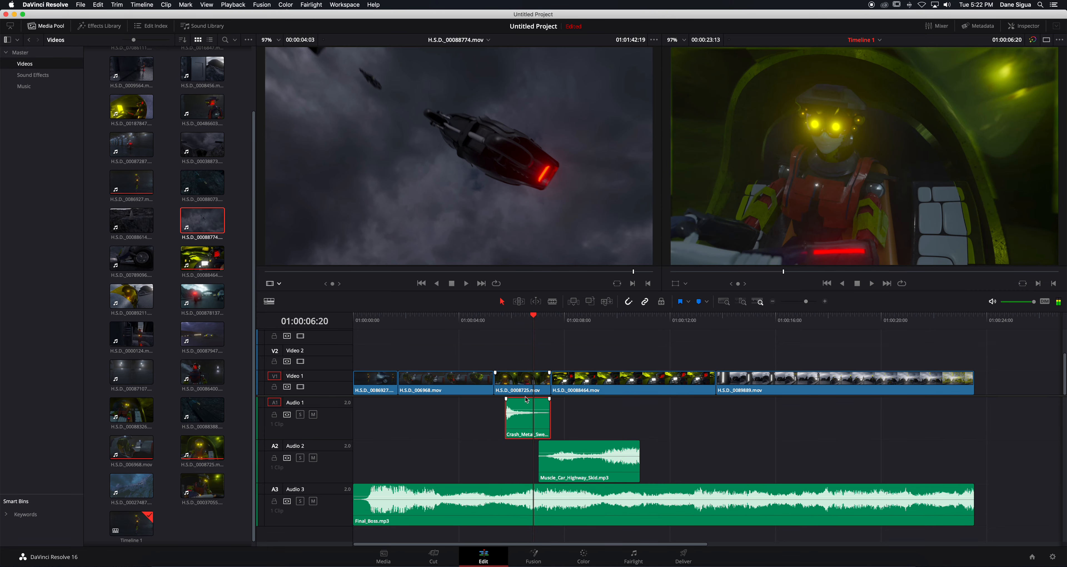
# Step: Turn off snapping and nudge Crash_Metal_Sweetener_Distant.mp3 slightly later on Audio 1
pyautogui.moveTo(524, 408)
pyautogui.mouseDown()
pyautogui.moveTo(510, 404)
pyautogui.moveTo(526, 409)
pyautogui.mouseUp()
pyautogui.click(826, 302)
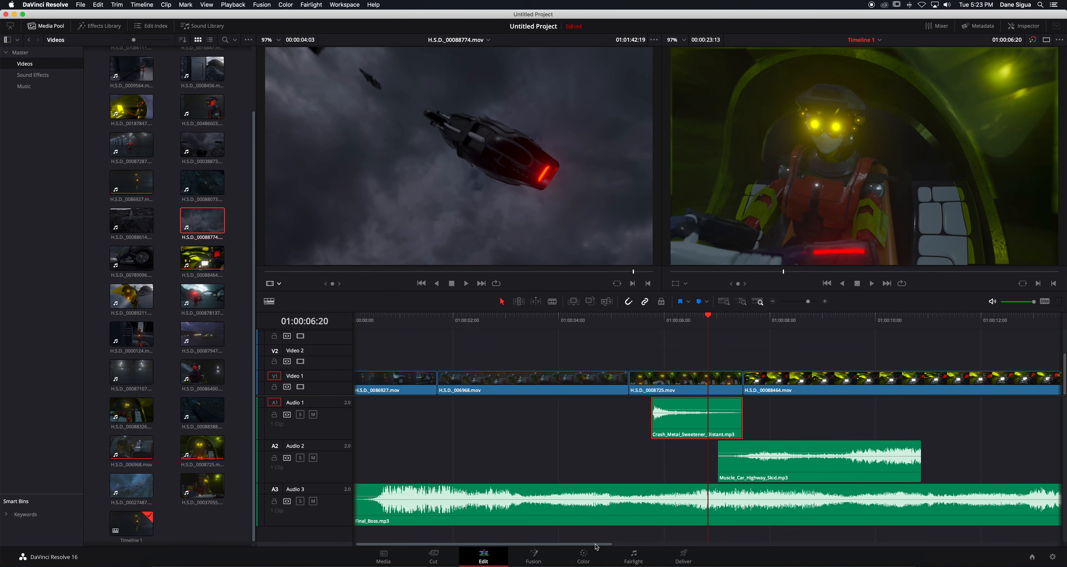
pyautogui.hscroll(5, 654, 414)
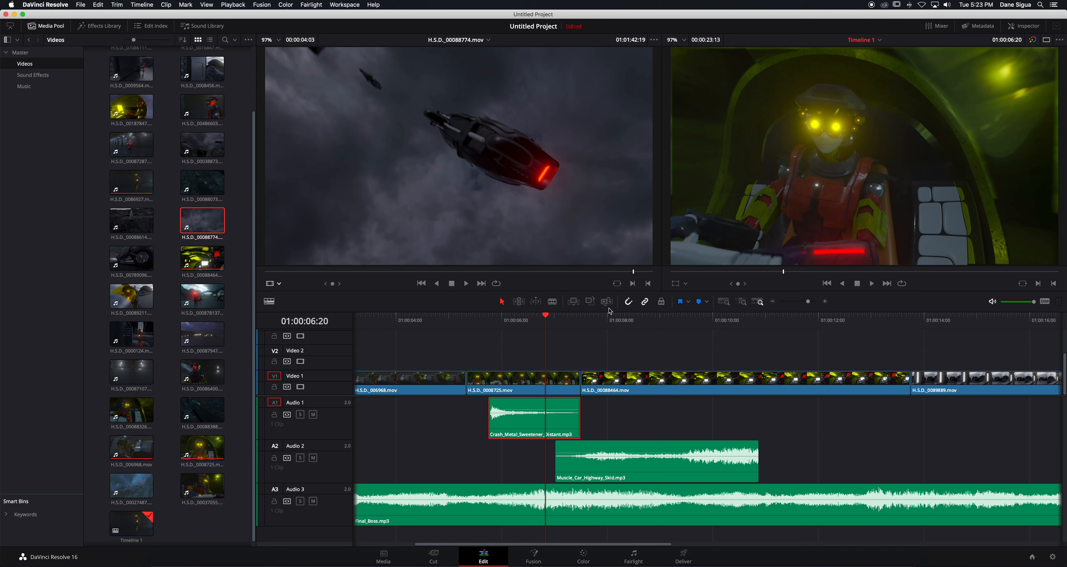
pyautogui.moveTo(504, 426)
pyautogui.click(630, 304)
pyautogui.moveTo(552, 424)
pyautogui.mouseDown()
pyautogui.moveTo(520, 425)
pyautogui.moveTo(554, 424)
pyautogui.mouseUp()
# Step: Play the timeline twice from just before the metal crash sound to check its timing against the picture
pyautogui.click(469, 321)
pyautogui.press('space')
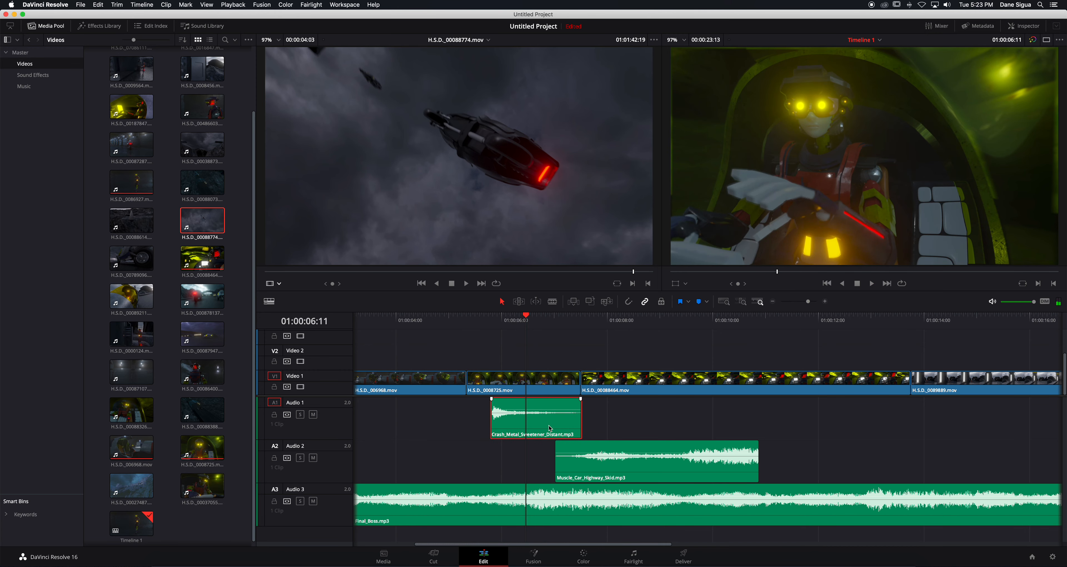
pyautogui.click(475, 326)
pyautogui.press('space')
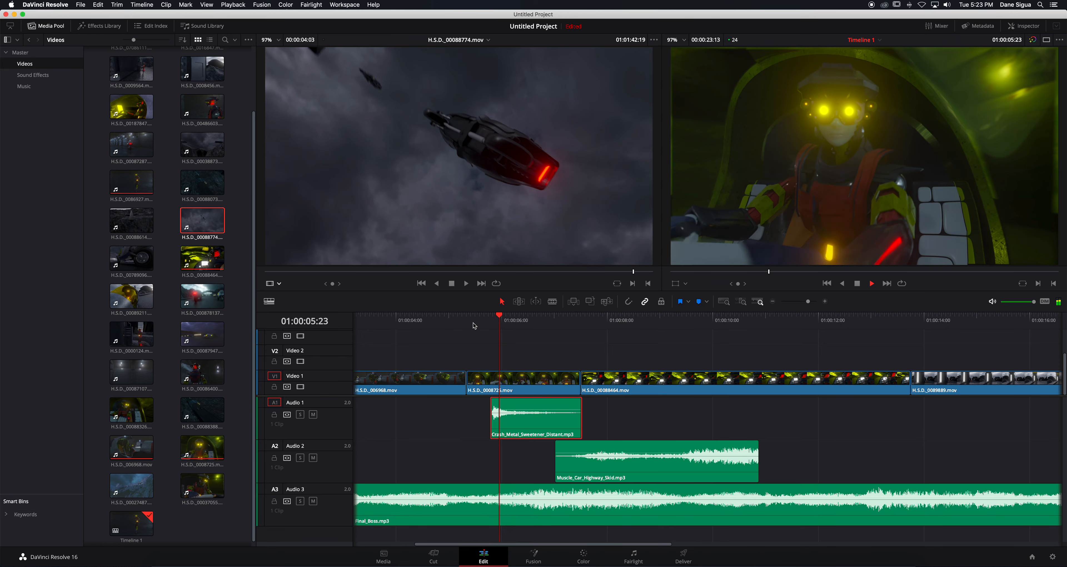
pyautogui.press('space')
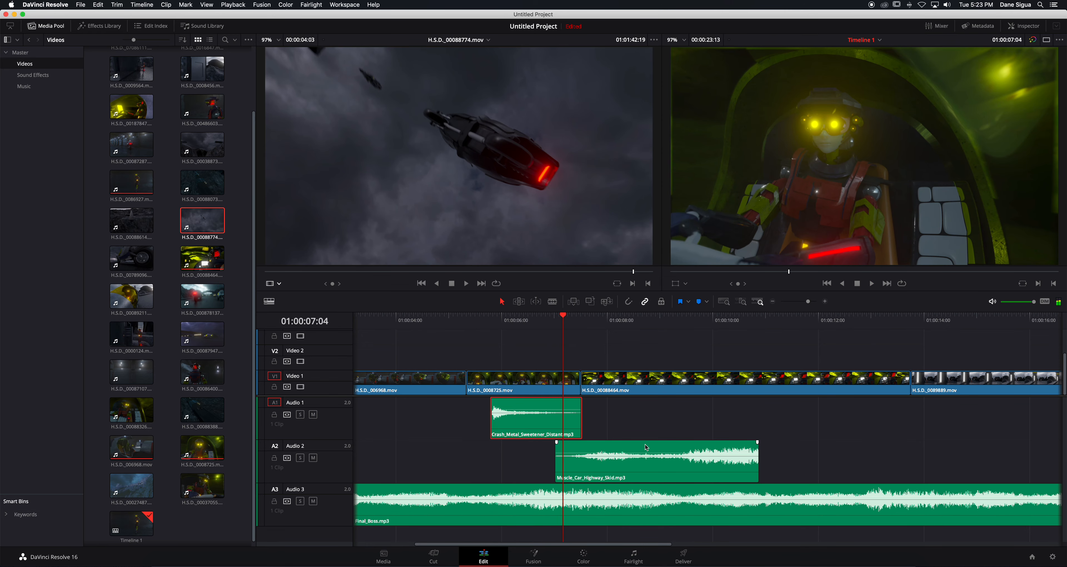
# Step: Move Muscle_Car_Highway_Skid.mp3 earlier on Audio 2 and play the timeline across its start
pyautogui.moveTo(647, 448); pyautogui.dragTo(631, 447)
pyautogui.click(515, 328)
pyautogui.press('space')
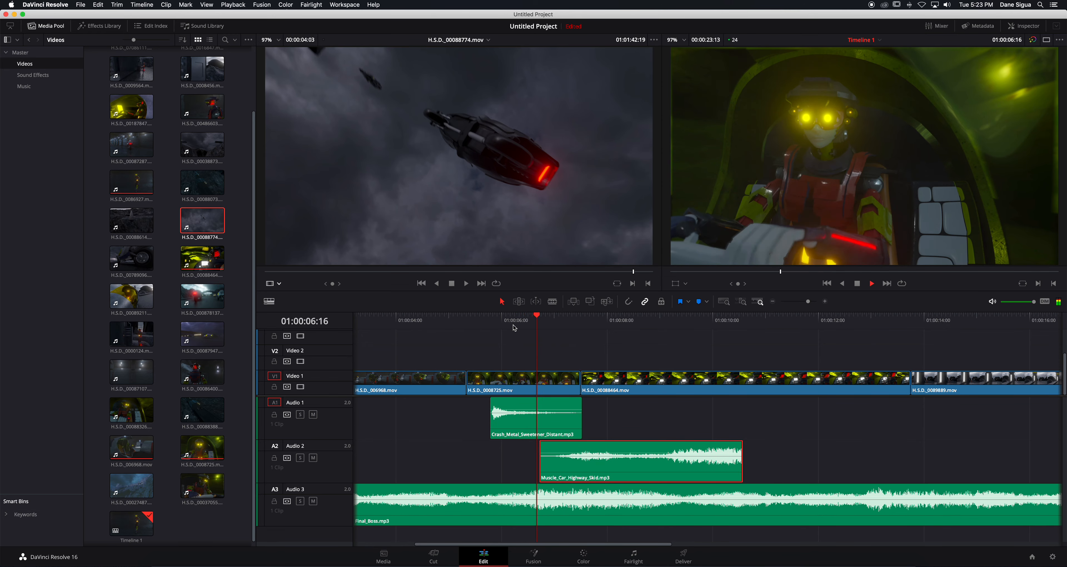
pyautogui.press('space')
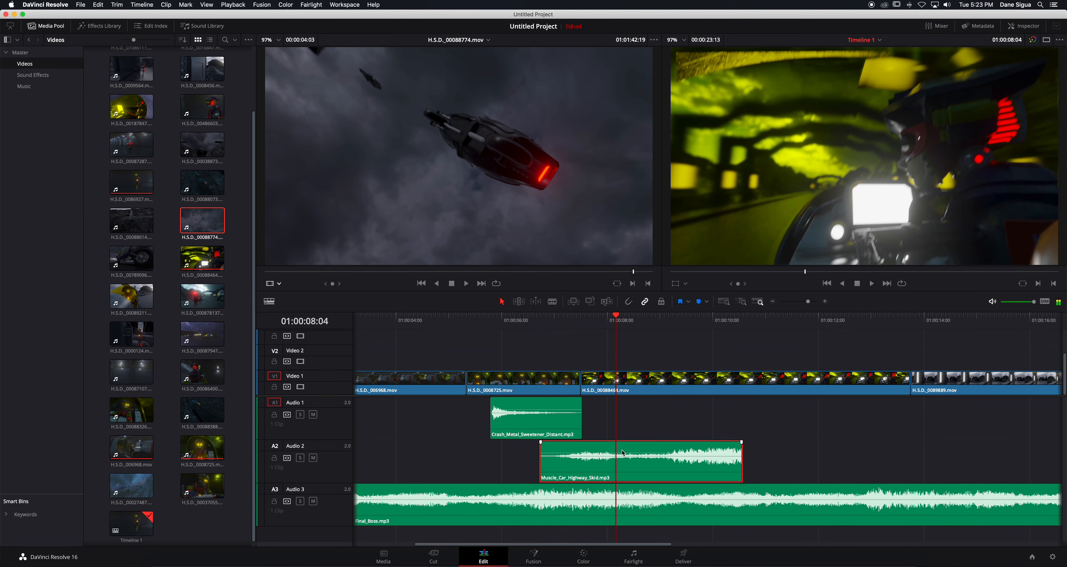
# Step: Nudge Muscle_Car_Highway_Skid.mp3 slightly later on Audio 2 and check its timing by playing its opening
pyautogui.moveTo(623, 453); pyautogui.dragTo(629, 453)
pyautogui.click(539, 325)
pyautogui.press('space')
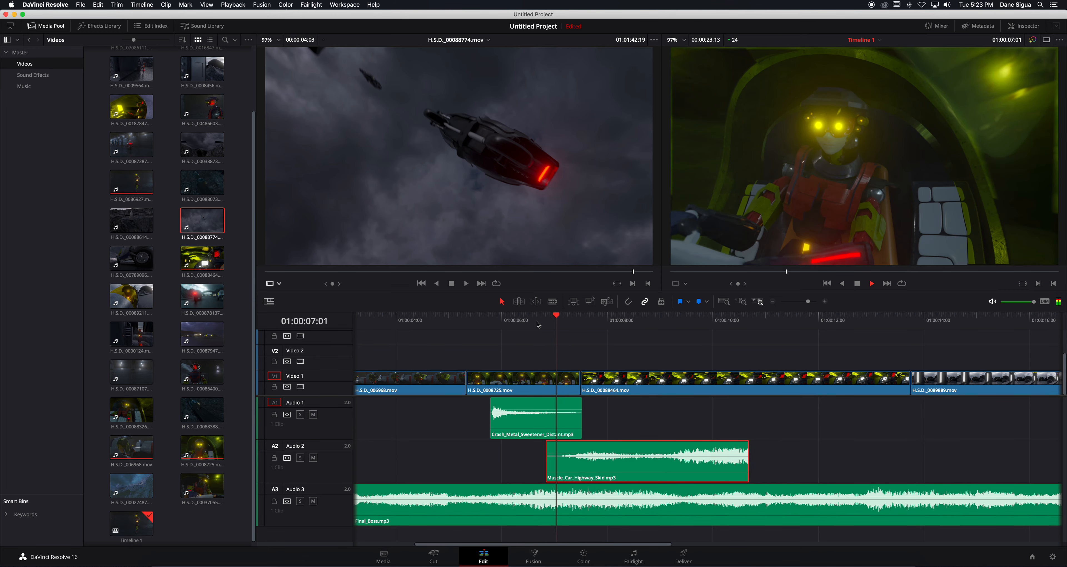
pyautogui.press('space')
# Step: Shift Muscle_Car_Highway_Skid.mp3 further later on Audio 2 to start at about 01:00:07:00, and play it to check the sync
pyautogui.moveTo(620, 451); pyautogui.dragTo(630, 452)
pyautogui.click(544, 322)
pyautogui.press('space')
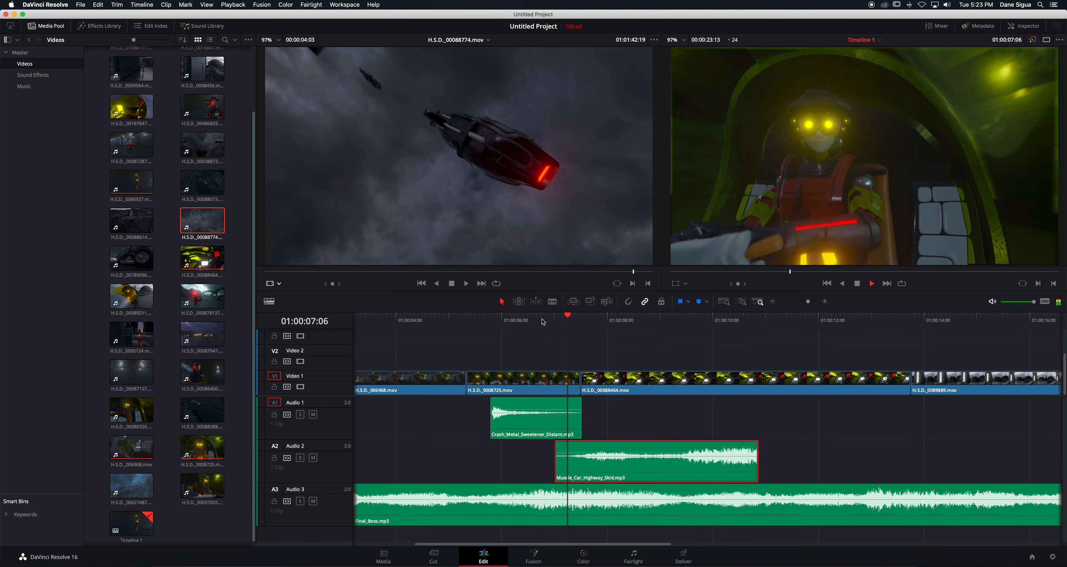
pyautogui.press('space')
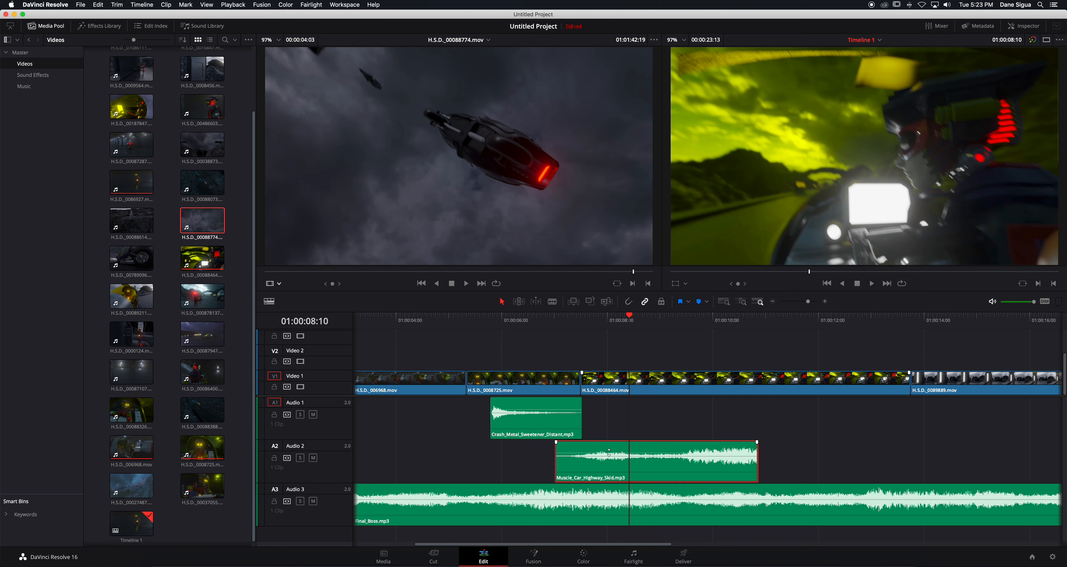
# Step: Adjust the clip volume of Crash_Metal_Sweetener_Distant.mp3 on Audio 1 and show the audio Mixer
pyautogui.click(543, 410)
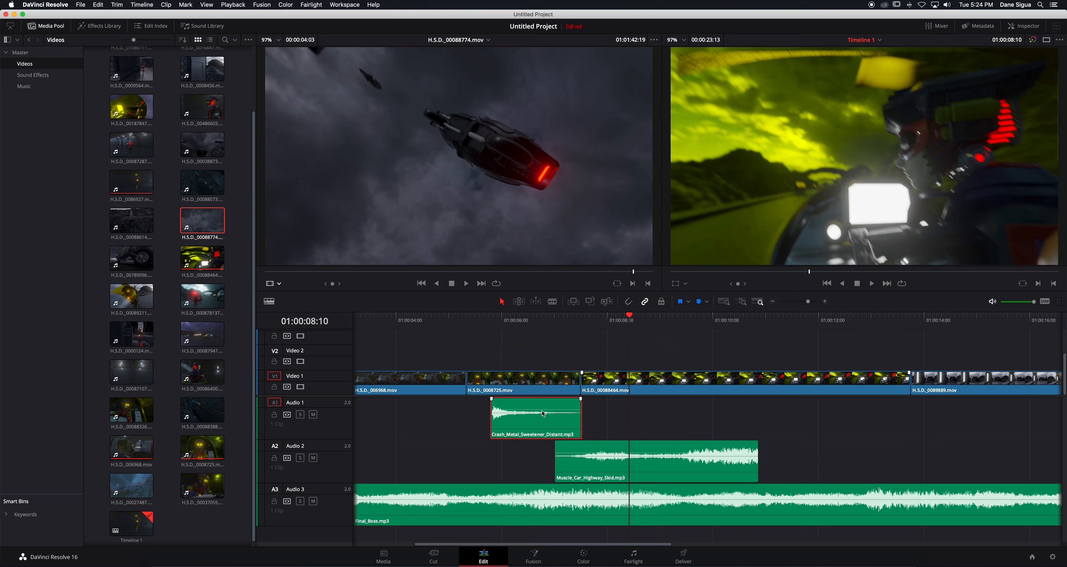
pyautogui.moveTo(542, 410); pyautogui.dragTo(547, 408)
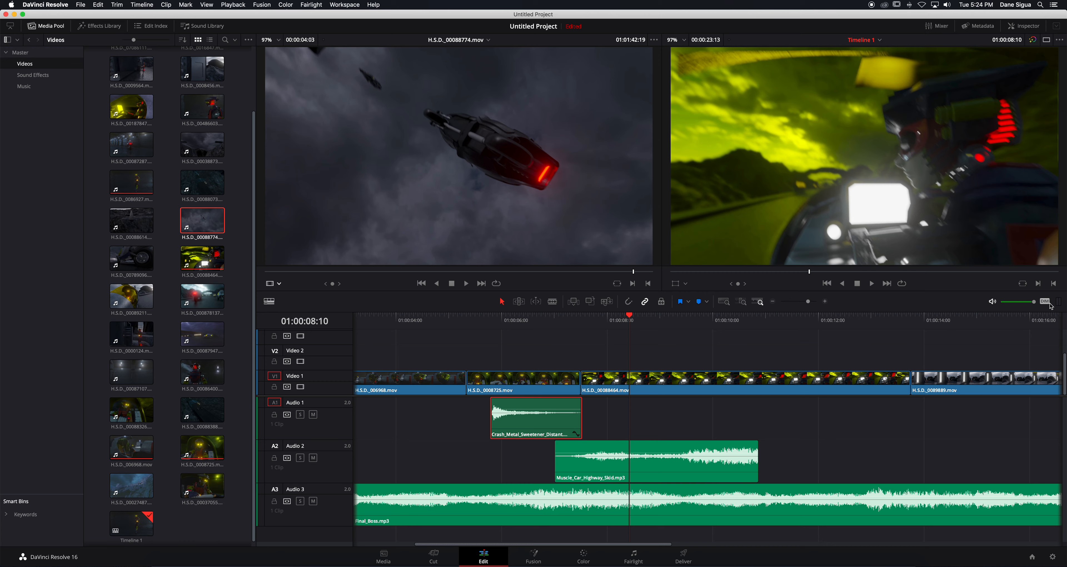
pyautogui.click(935, 27)
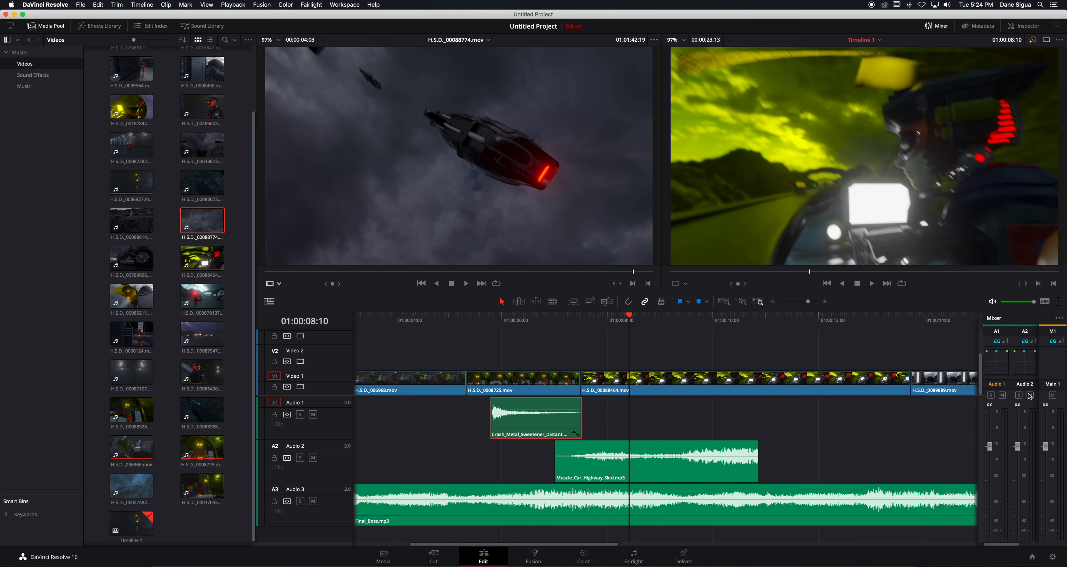
# Step: Play the timeline repeatedly from just before the metal crash sound to check its level against the music
pyautogui.click(484, 319)
pyautogui.press('space')
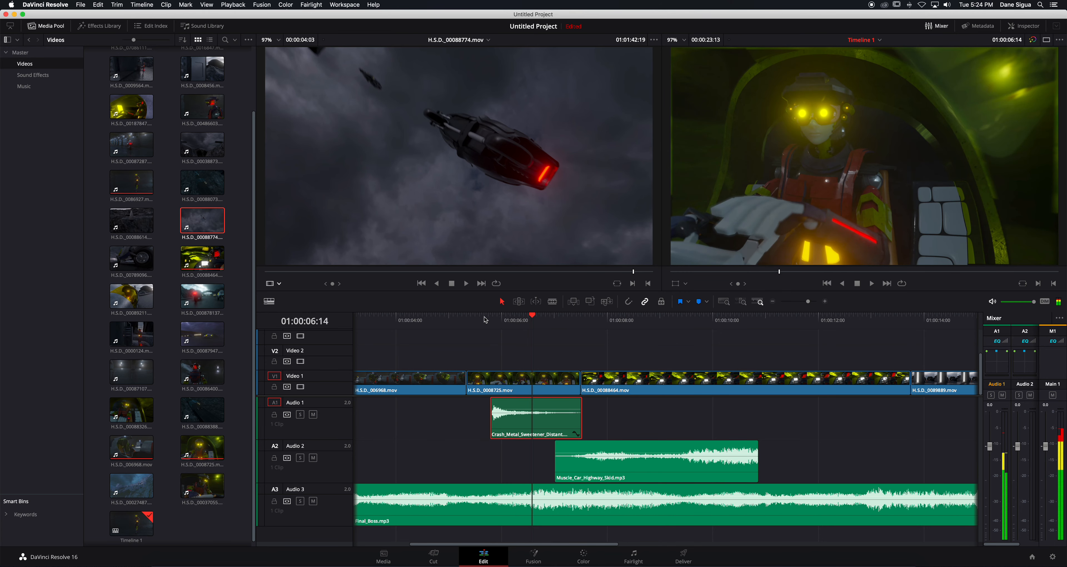
pyautogui.press('space')
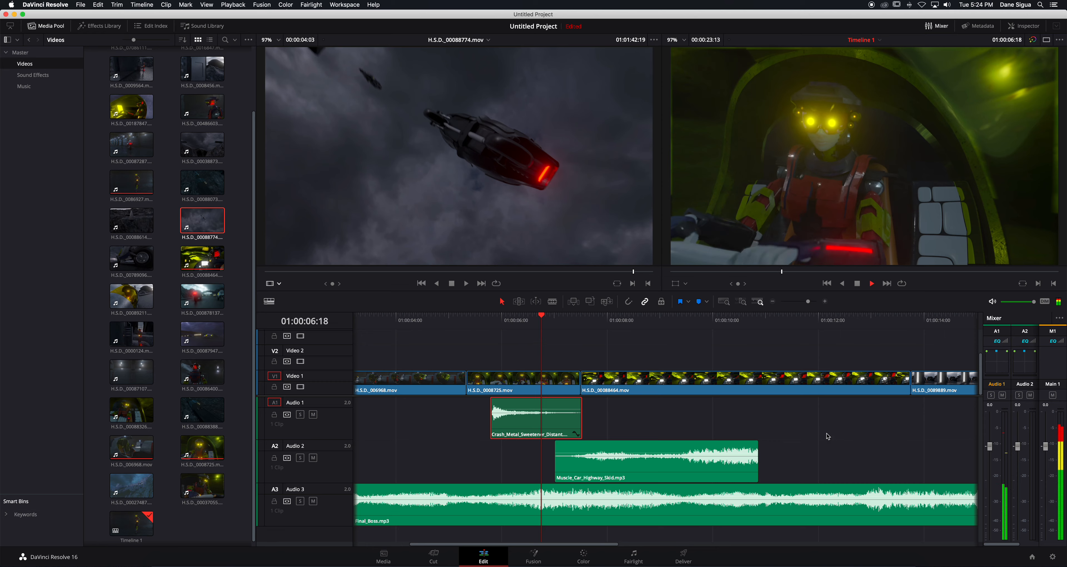
pyautogui.press('space')
pyautogui.click(494, 326)
pyautogui.press('space')
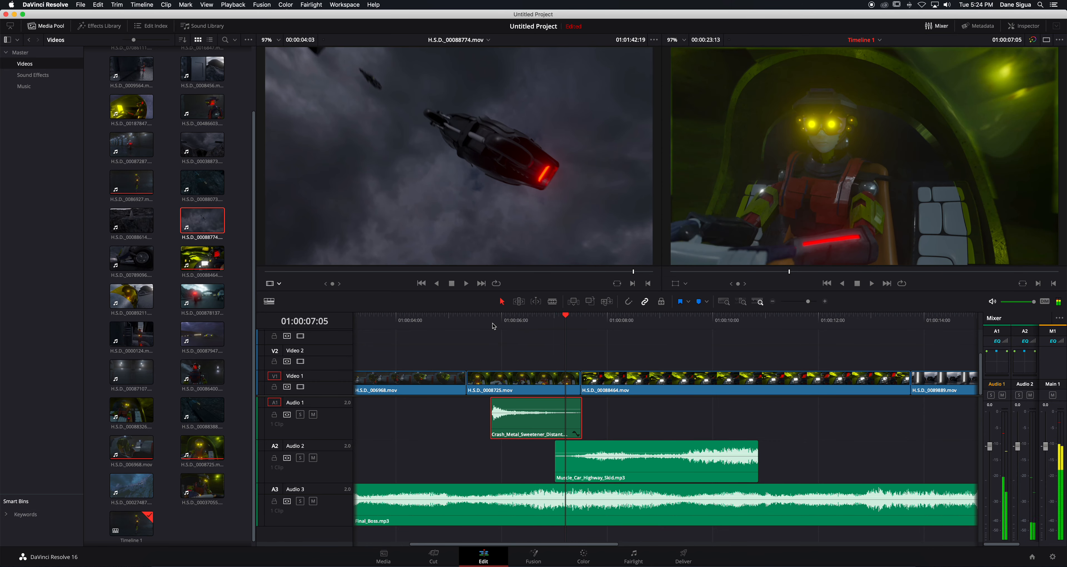
pyautogui.click(489, 329)
pyautogui.press('space')
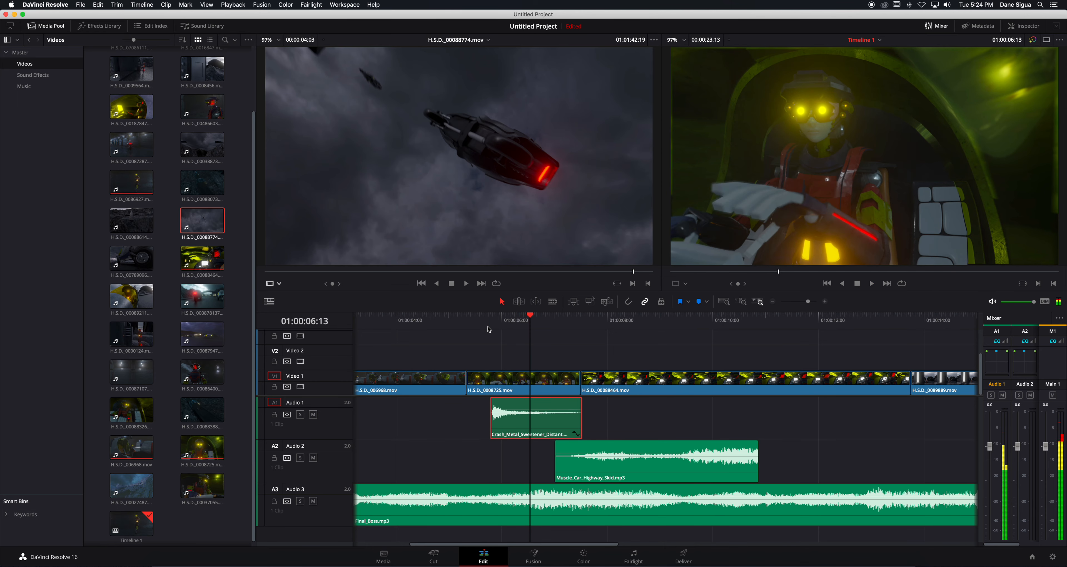
# Step: Raise the clip volume of Crash_Metal_Sweetener_Distant.mp3 to about 3.95 dB and play across the crash to check its level
pyautogui.moveTo(535, 408); pyautogui.dragTo(534, 411)
pyautogui.click(483, 324)
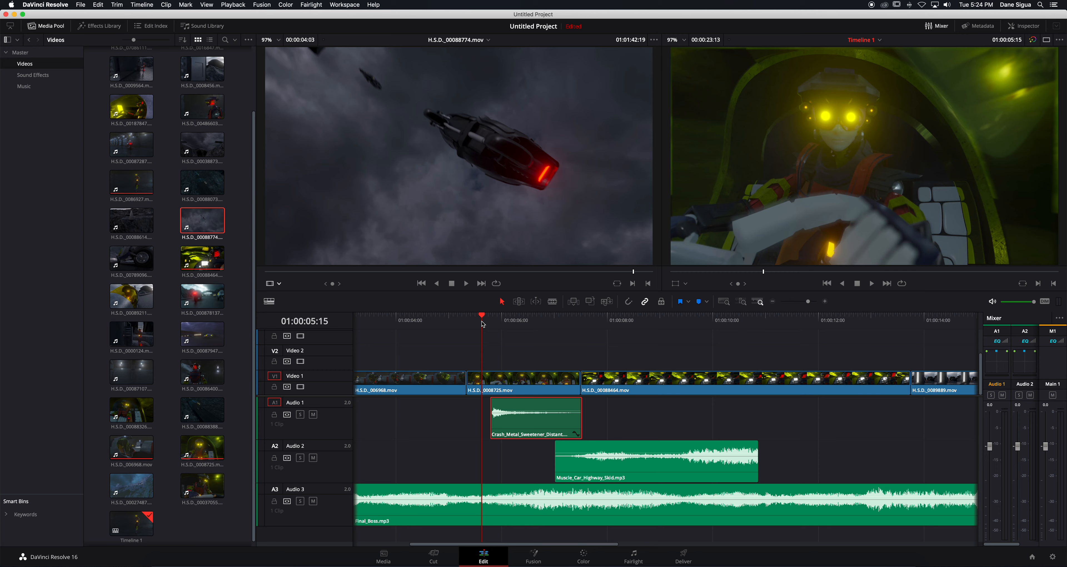
pyautogui.moveTo(539, 411)
pyautogui.mouseDown()
pyautogui.moveTo(541, 435)
pyautogui.moveTo(539, 408)
pyautogui.mouseUp()
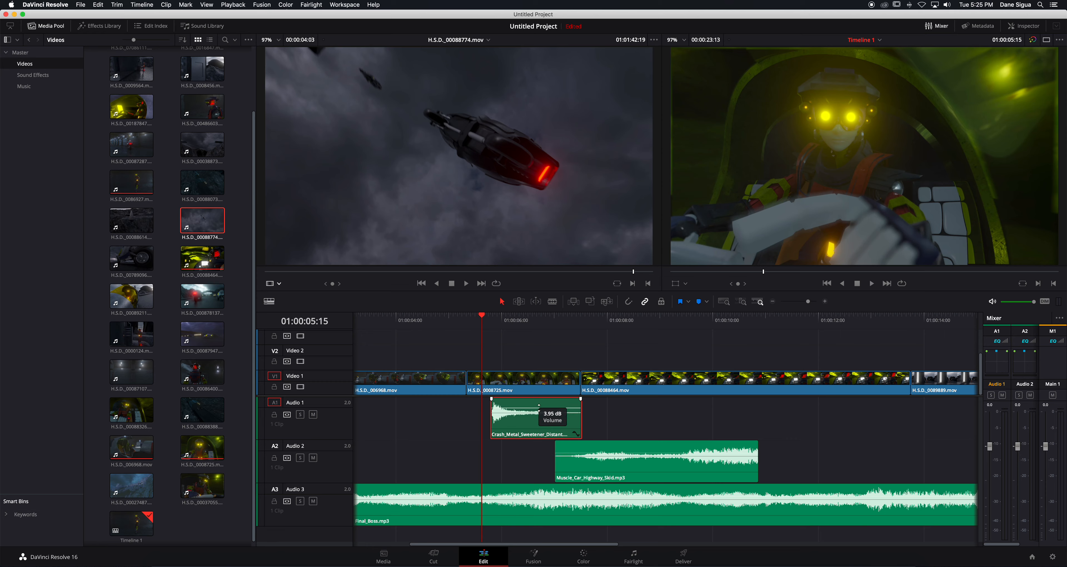
pyautogui.press('space')
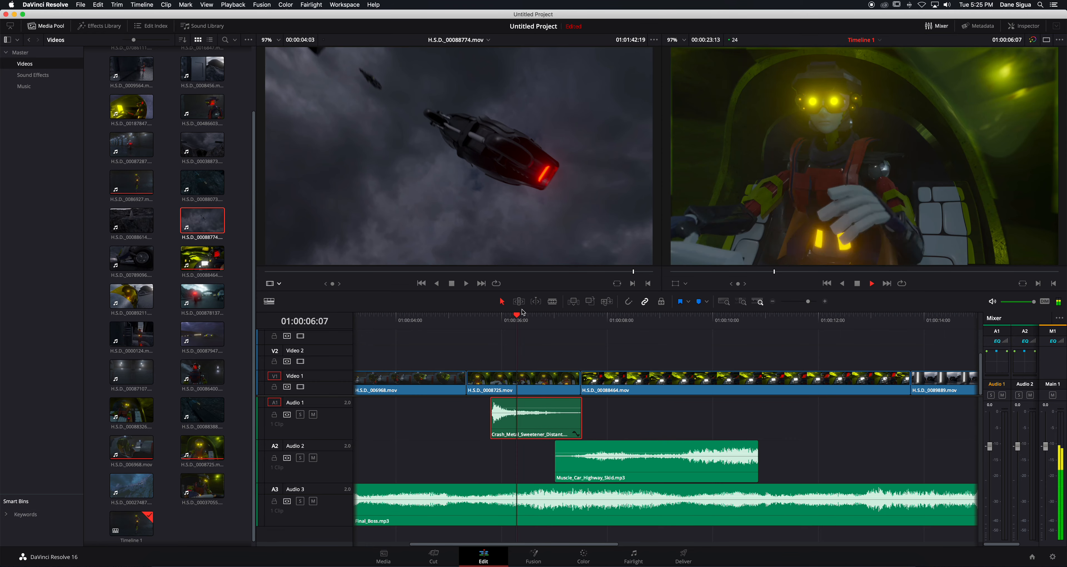
pyautogui.click(483, 318)
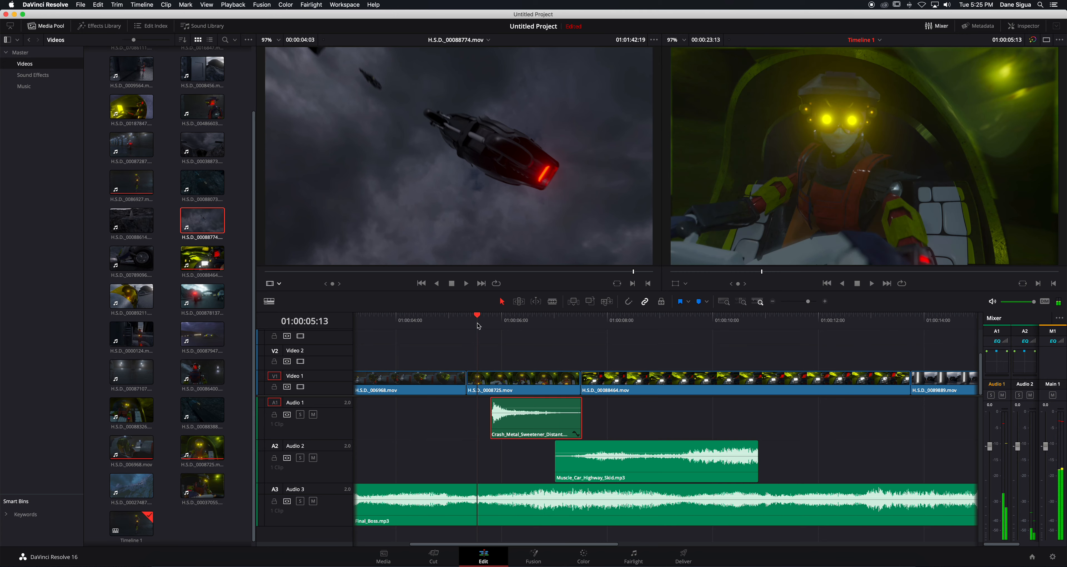
pyautogui.press('space')
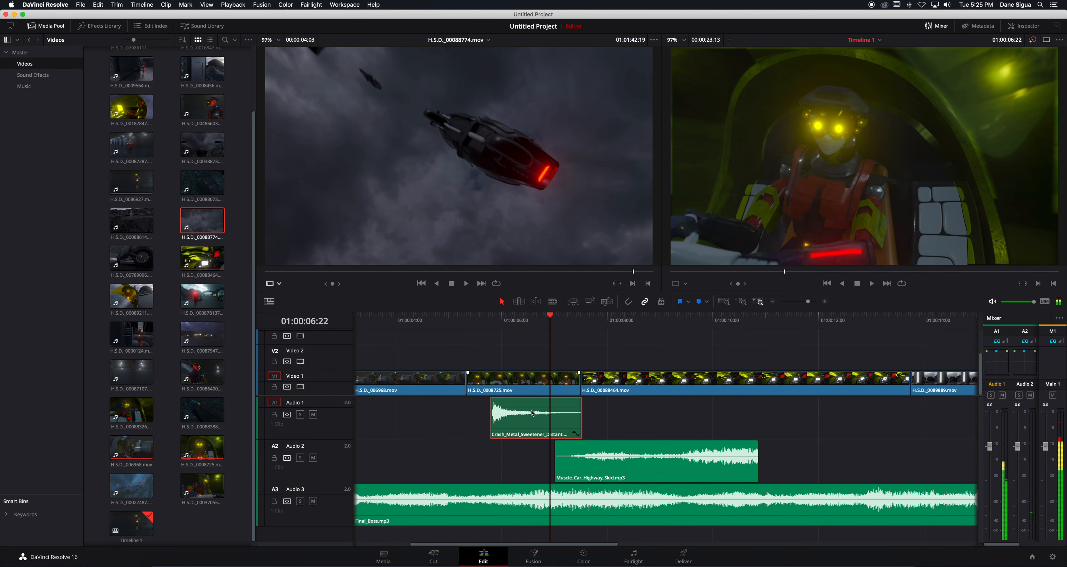
pyautogui.click(482, 319)
pyautogui.press('space')
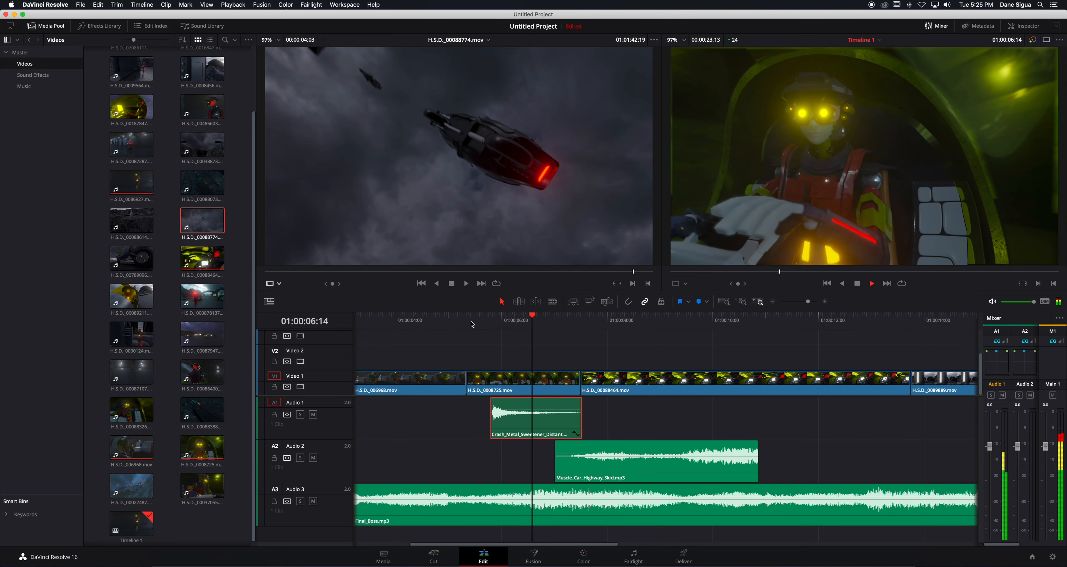
pyautogui.press('space')
# Step: Nudge Crash_Metal_Sweetener_Distant.mp3 slightly later on Audio 1 and play from before the crash into the skid sound
pyautogui.moveTo(537, 410); pyautogui.dragTo(540, 410)
pyautogui.click(510, 320)
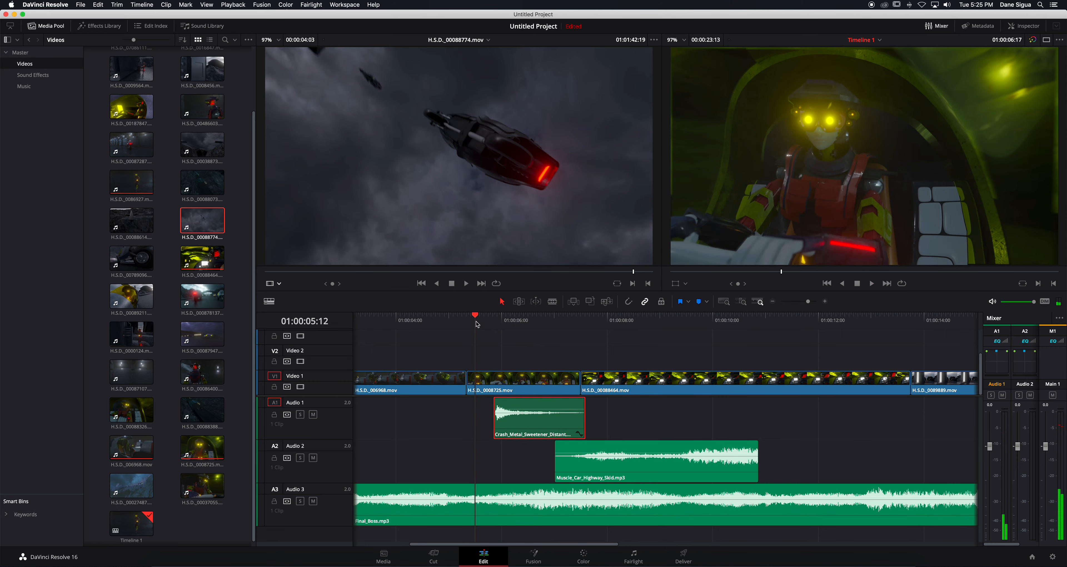
pyautogui.press('space')
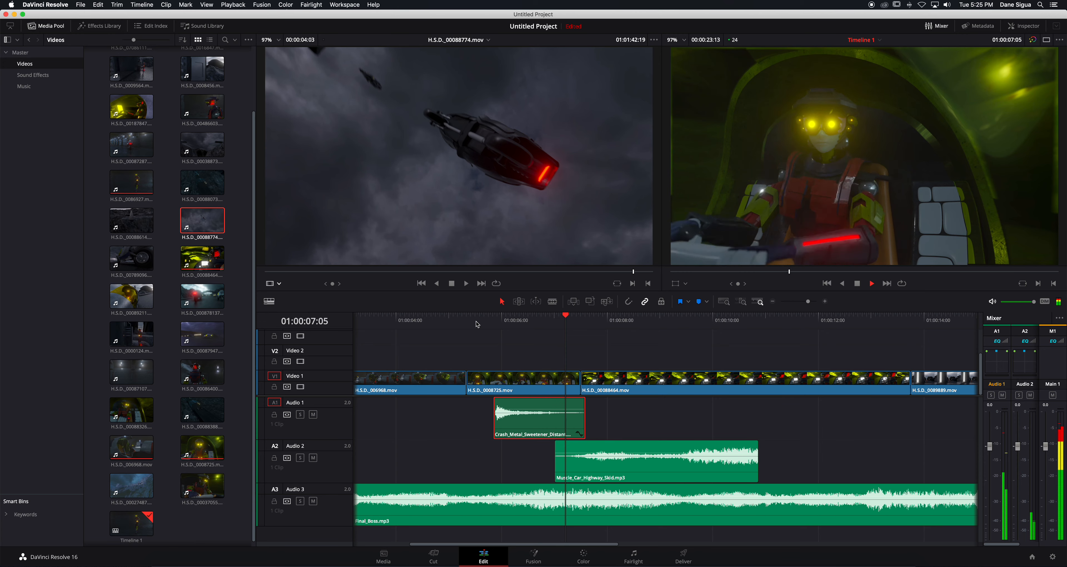
pyautogui.press('space')
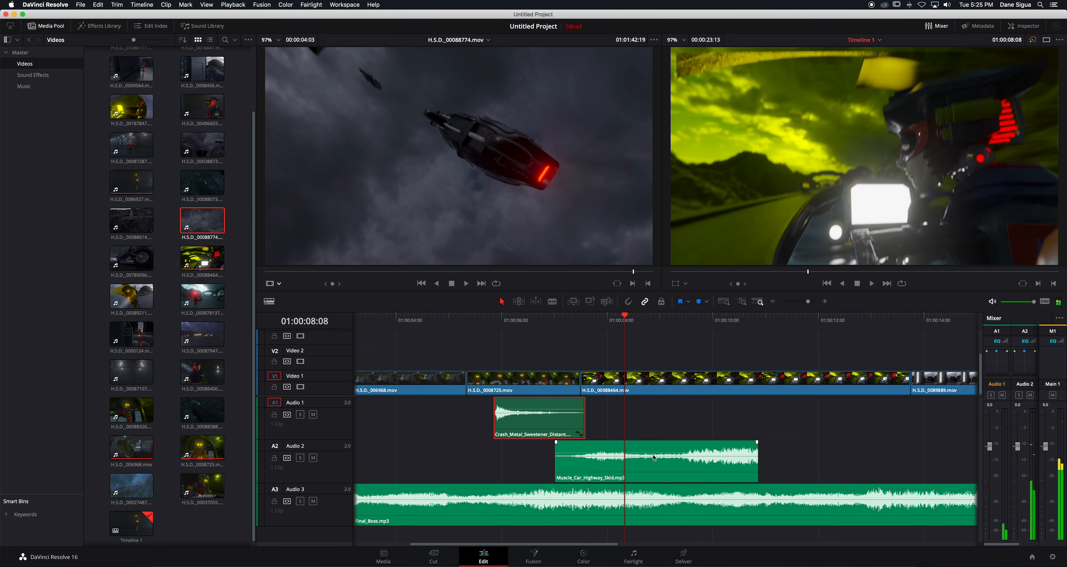
# Step: Raise the clip volume of Muscle_Car_Highway_Skid.mp3 on Audio 2 and play from the start of the crash sound
pyautogui.moveTo(654, 450); pyautogui.dragTo(655, 448)
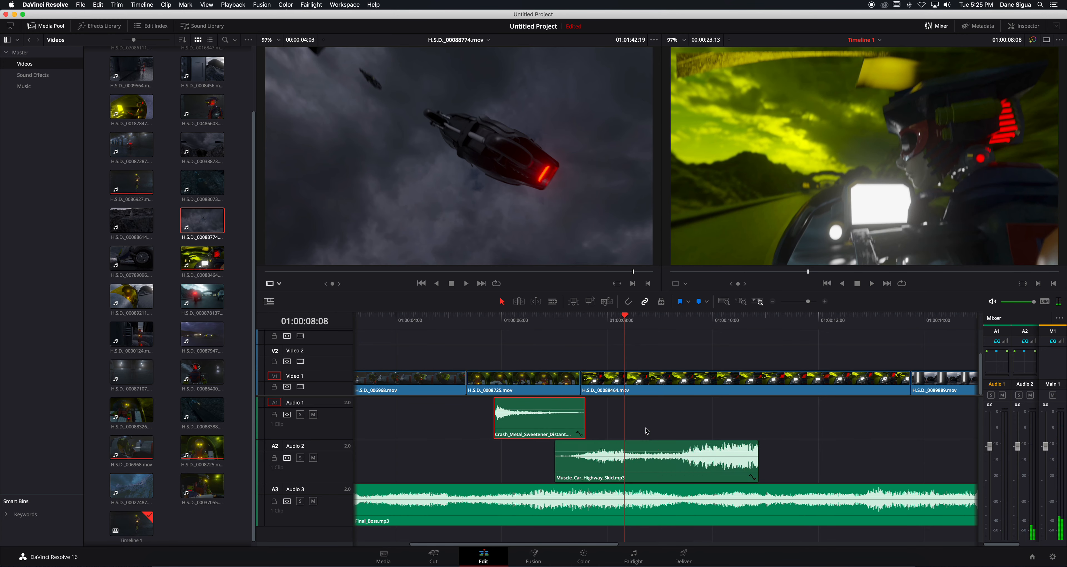
pyautogui.click(498, 321)
pyautogui.press('space')
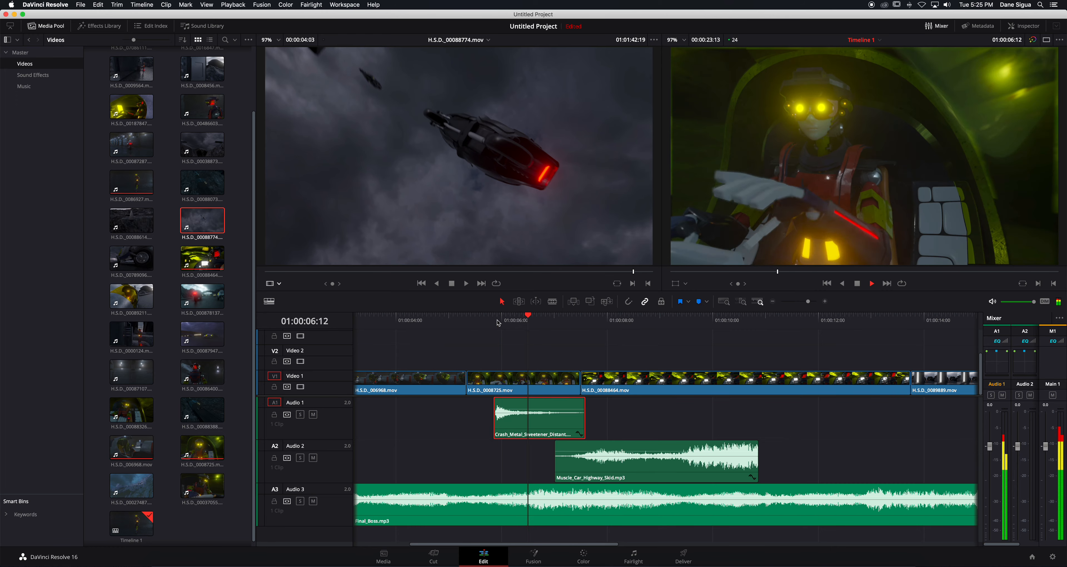